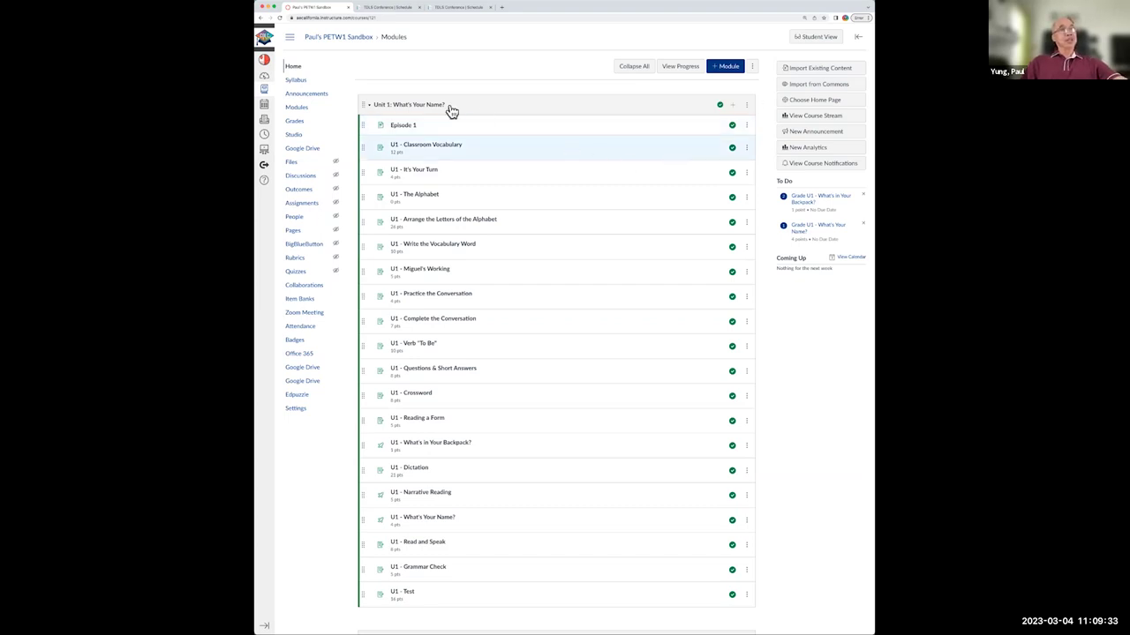
Collapse the Unit 1, Unit 2, Unit 3 and Unit 14 modules and look over the course's unit list
{"action": "left_click", "coordinate": [377, 110]}
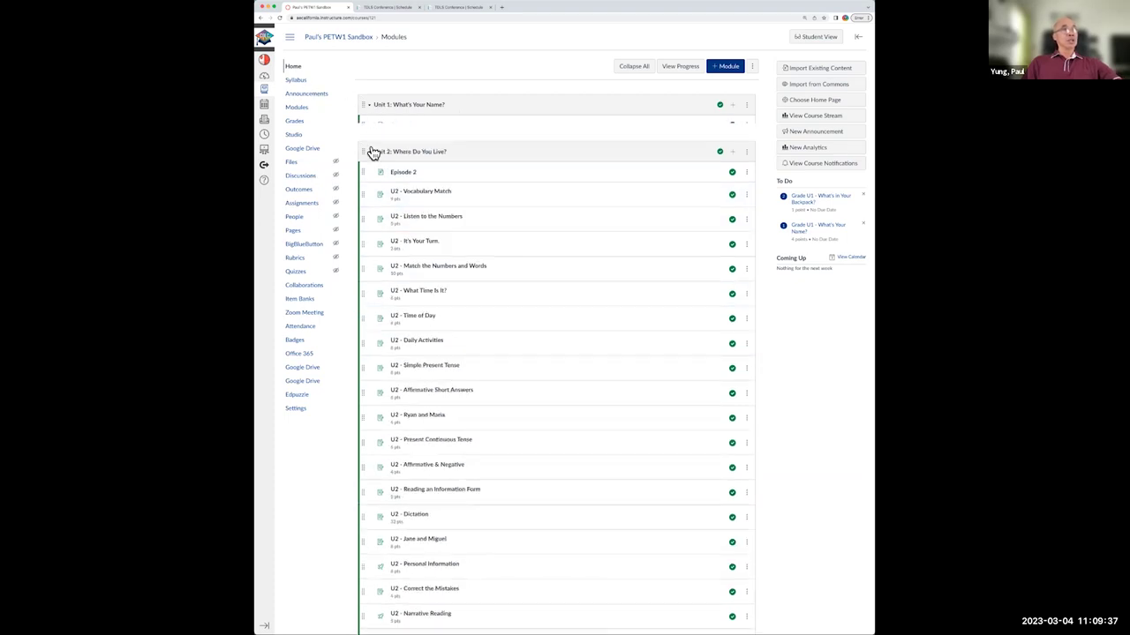
{"action": "left_click", "coordinate": [370, 150]}
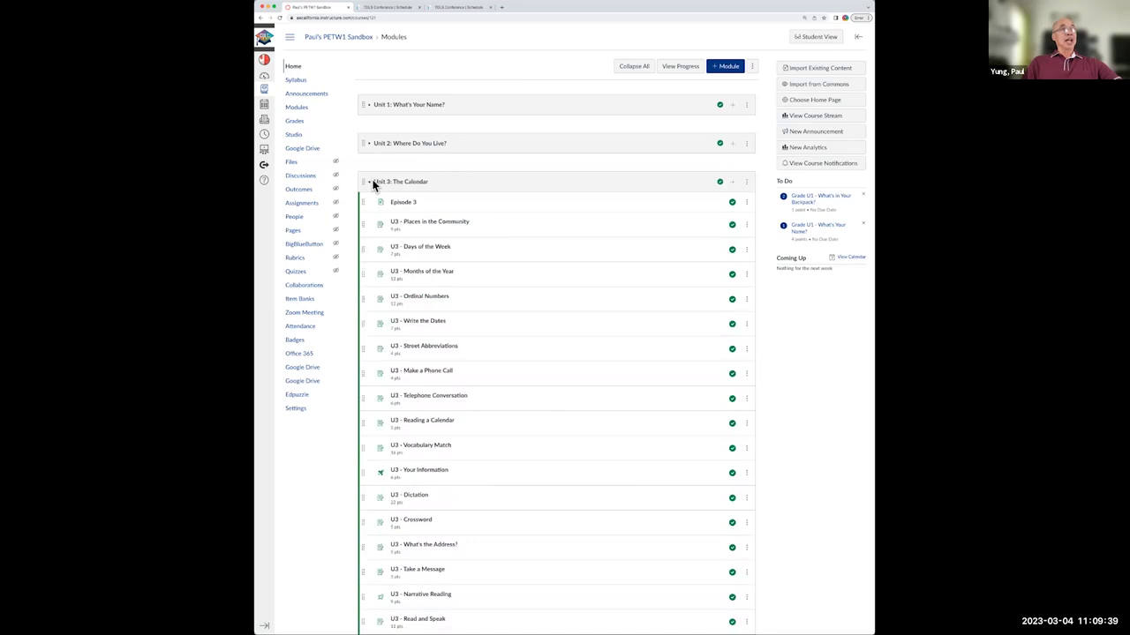
{"action": "left_click", "coordinate": [374, 182]}
{"action": "scroll", "coordinate": [375, 353], "scroll_direction": "down", "scroll_amount": 3}
{"action": "left_click", "coordinate": [376, 415]}
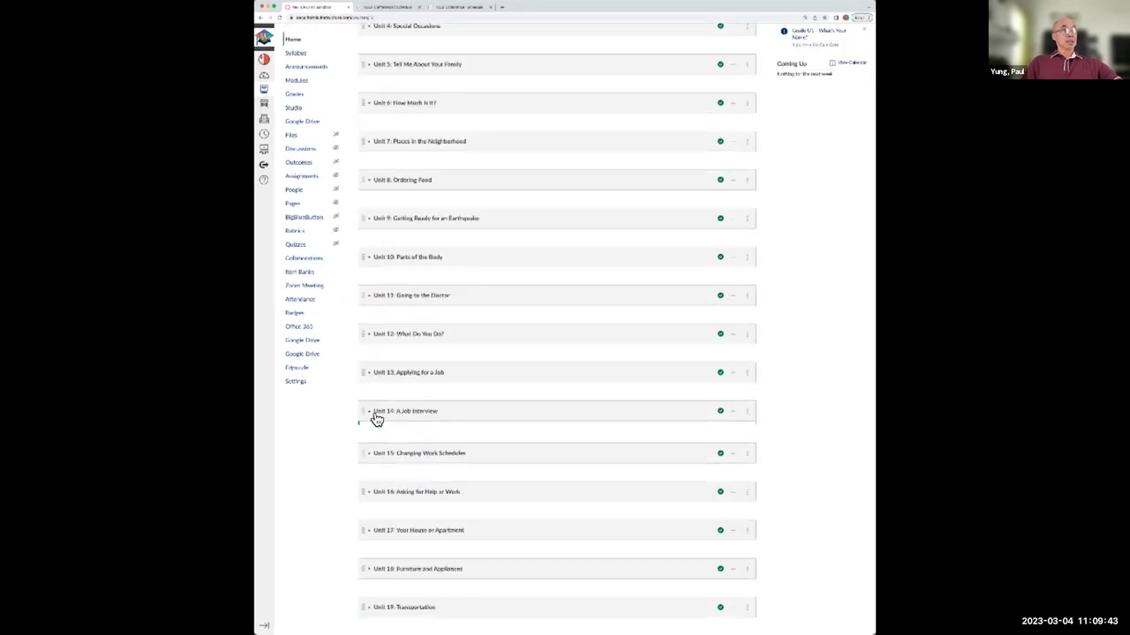
{"action": "scroll", "coordinate": [380, 416], "scroll_direction": "down", "scroll_amount": 2}
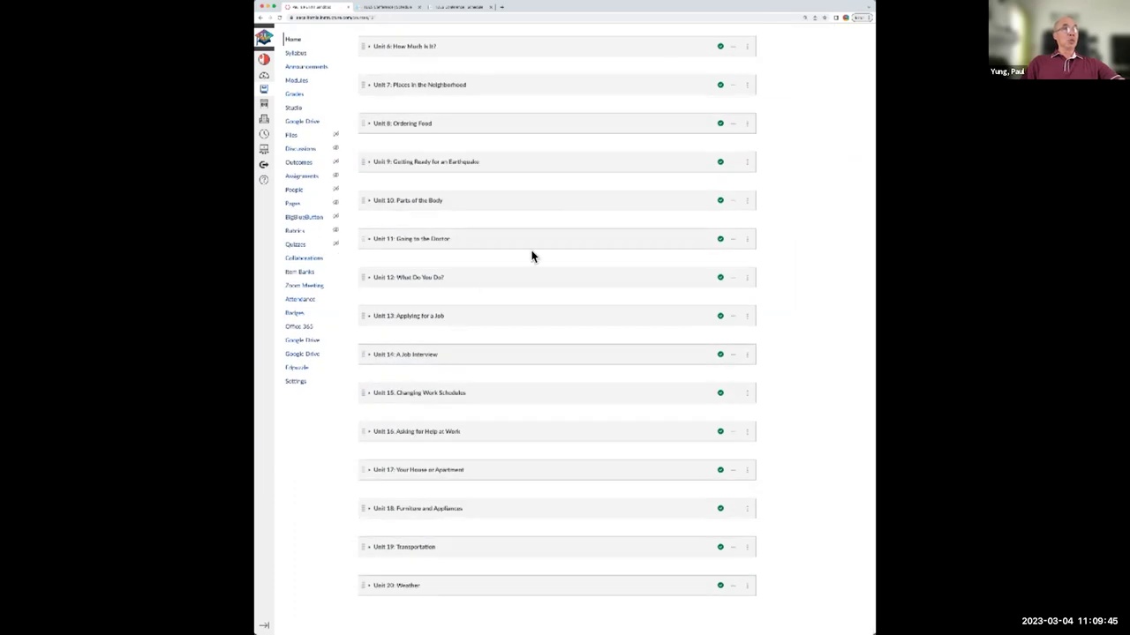
{"action": "scroll", "coordinate": [532, 256], "scroll_direction": "up", "scroll_amount": 5}
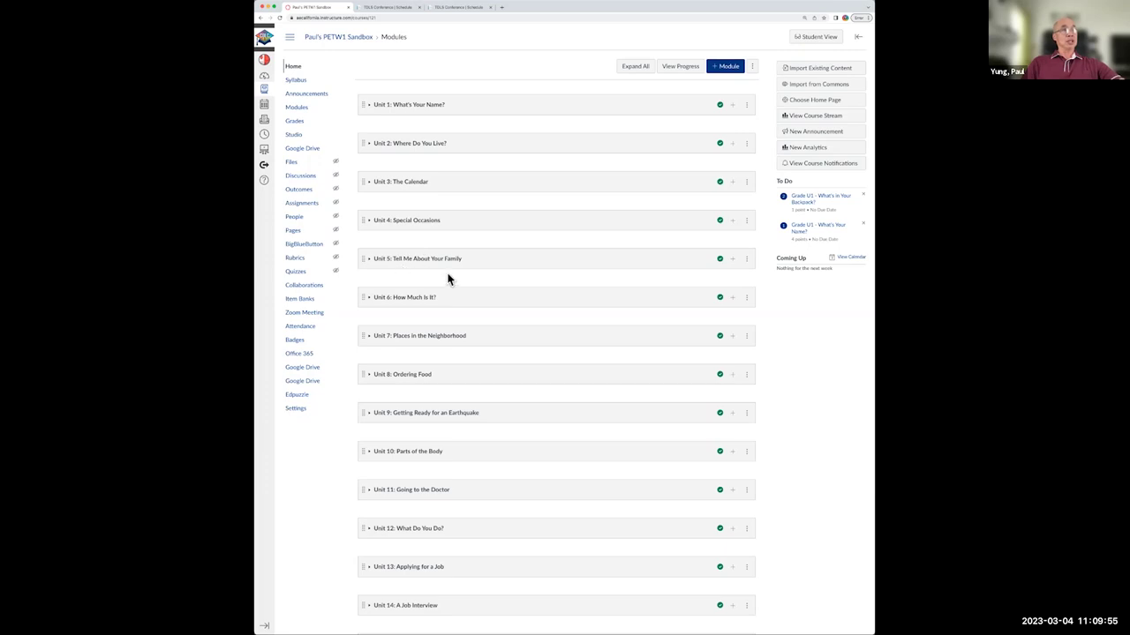
Expand the Unit 1: What's Your Name? module and open its Episode 1 page
{"action": "left_click", "coordinate": [375, 113]}
{"action": "scroll", "coordinate": [432, 166], "scroll_direction": "down", "scroll_amount": 2}
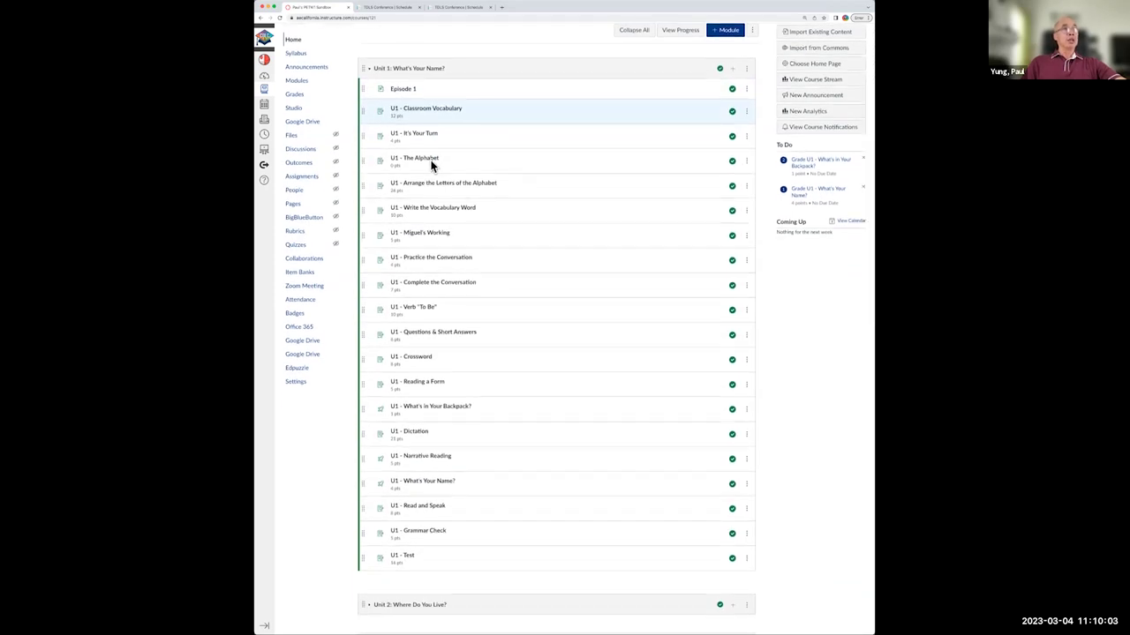
{"action": "left_click", "coordinate": [415, 96]}
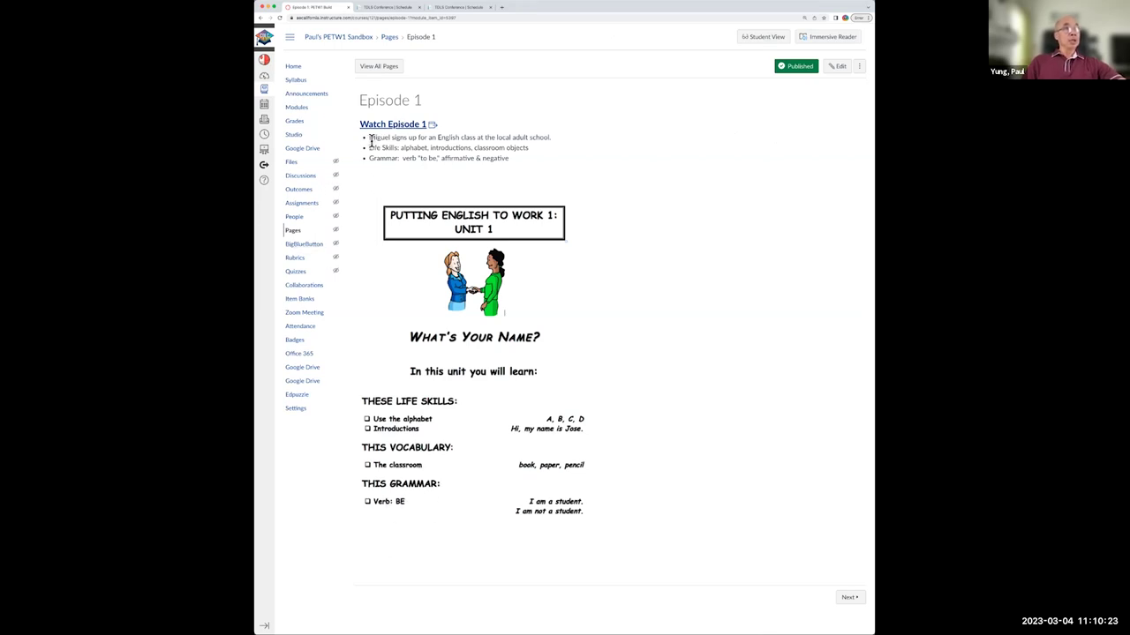
Highlight the story, life skills and grammar bullet points one after another on the Episode 1 page
{"action": "left_click_drag", "start_coordinate": [369, 139], "coordinate": [589, 152]}
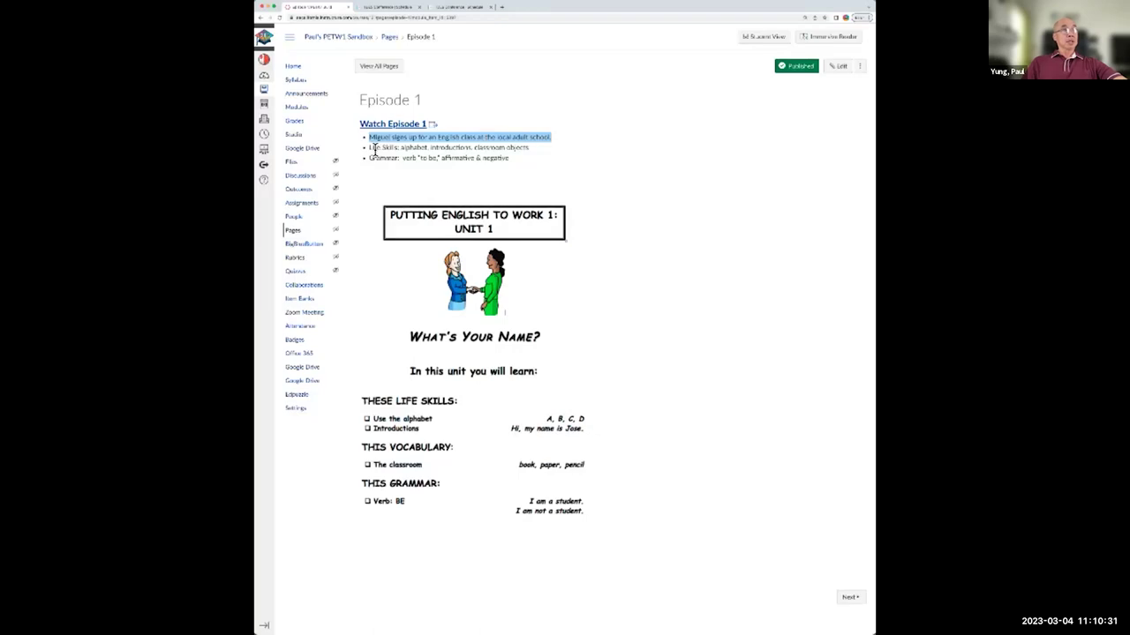
{"action": "left_click_drag", "start_coordinate": [371, 149], "coordinate": [530, 150]}
{"action": "left_click_drag", "start_coordinate": [369, 159], "coordinate": [510, 159]}
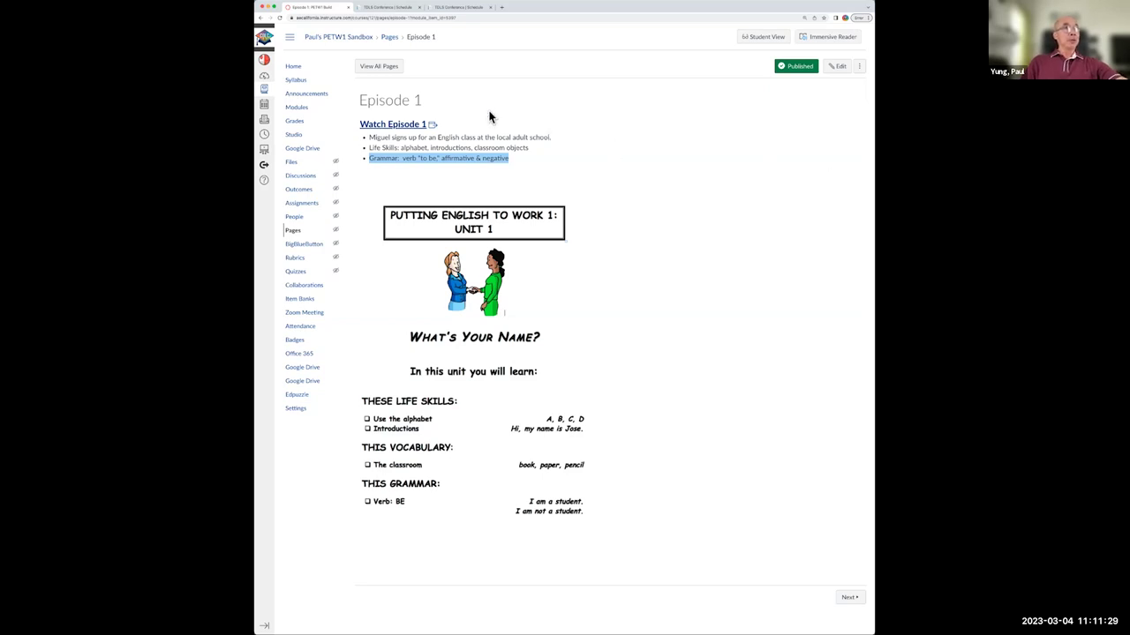
Play the opening of the Episode 1 video, pause it partway and close it
{"action": "left_click", "coordinate": [409, 132]}
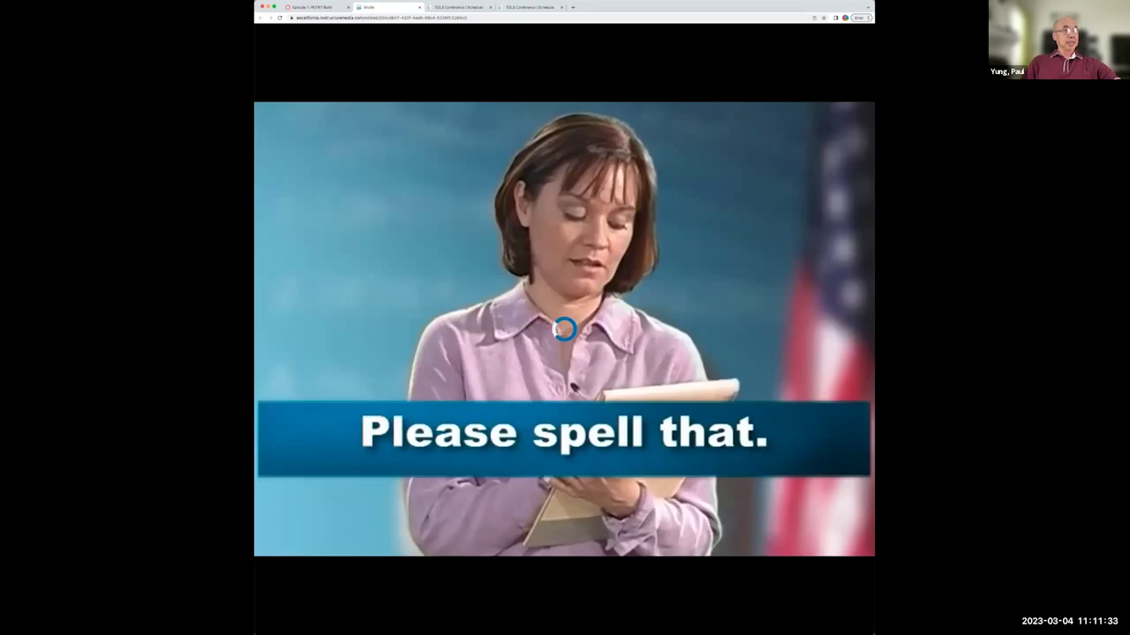
{"action": "left_click", "coordinate": [266, 621]}
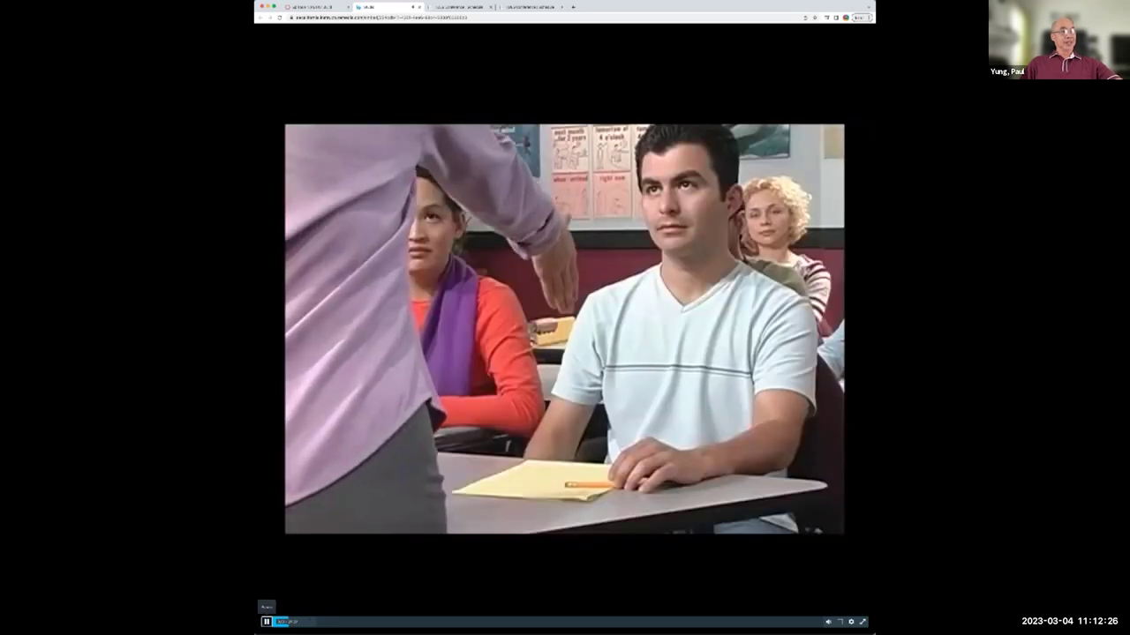
{"action": "left_click", "coordinate": [265, 622]}
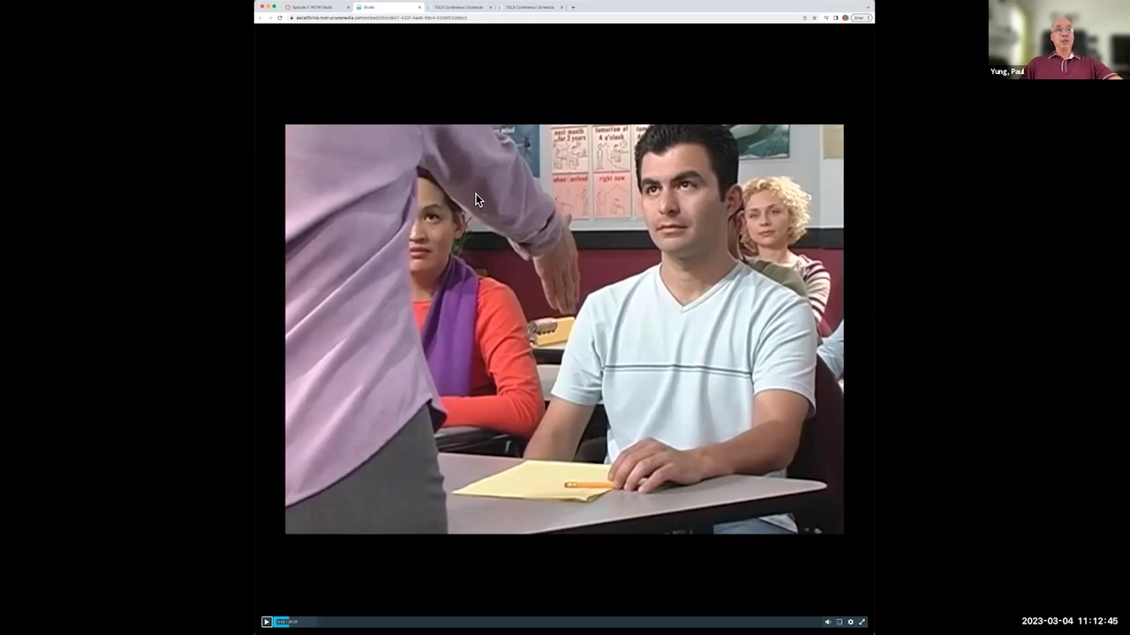
{"action": "left_click", "coordinate": [419, 7]}
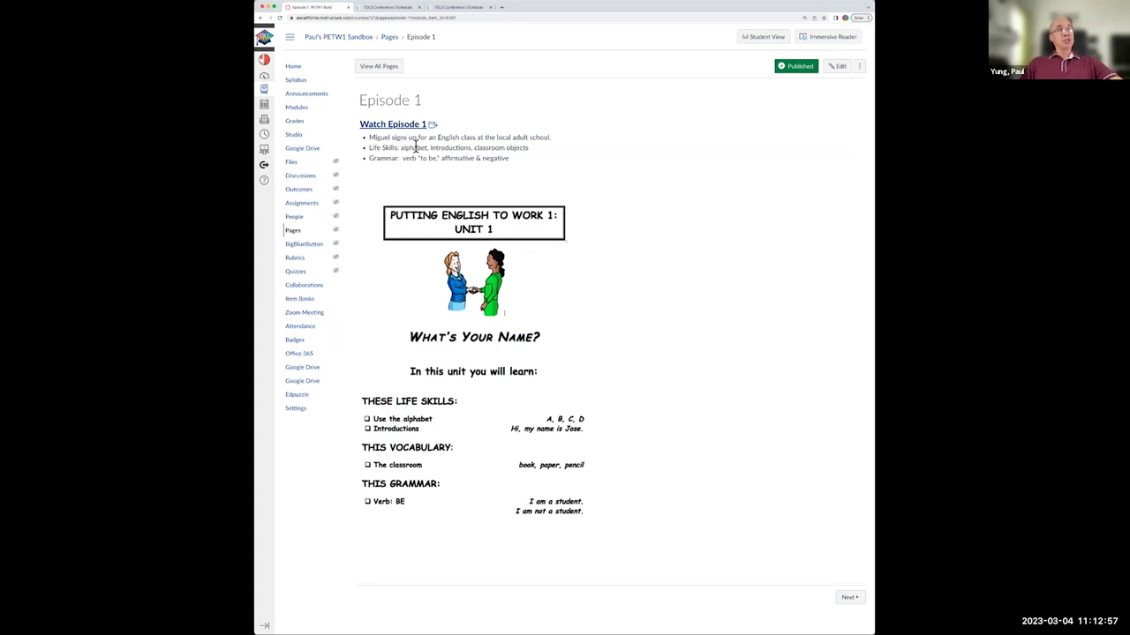
Open the U1 - Classroom Vocabulary assignment and put pencil and book under their pictures, backpack under the flag, map under the backpack, eraser under the U.S. map
{"action": "left_click", "coordinate": [297, 113]}
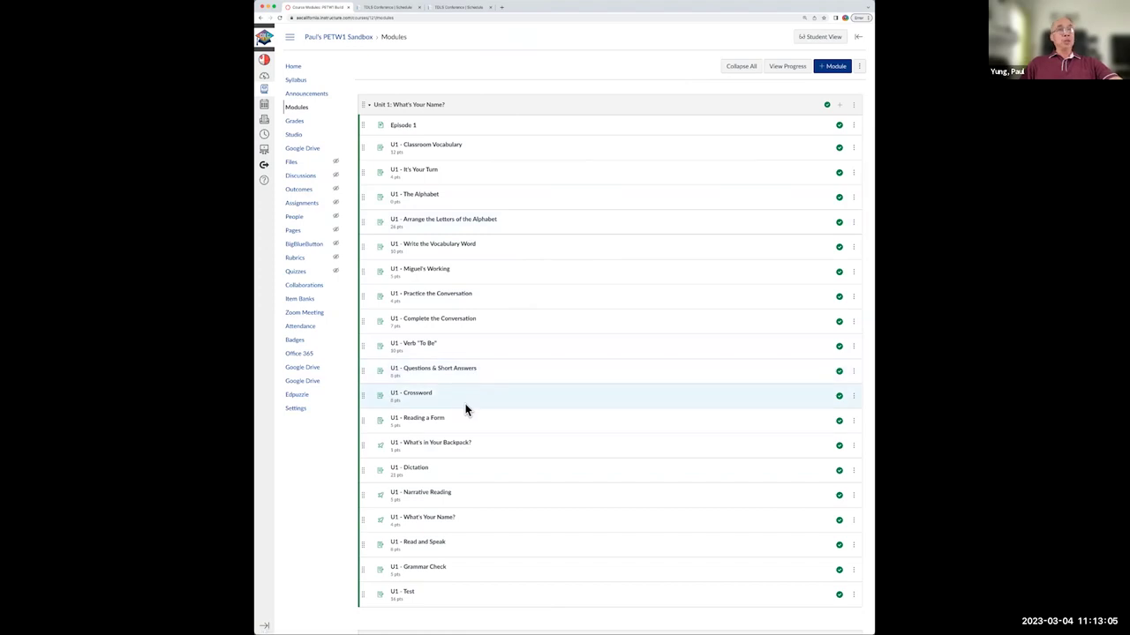
{"action": "left_click", "coordinate": [453, 154]}
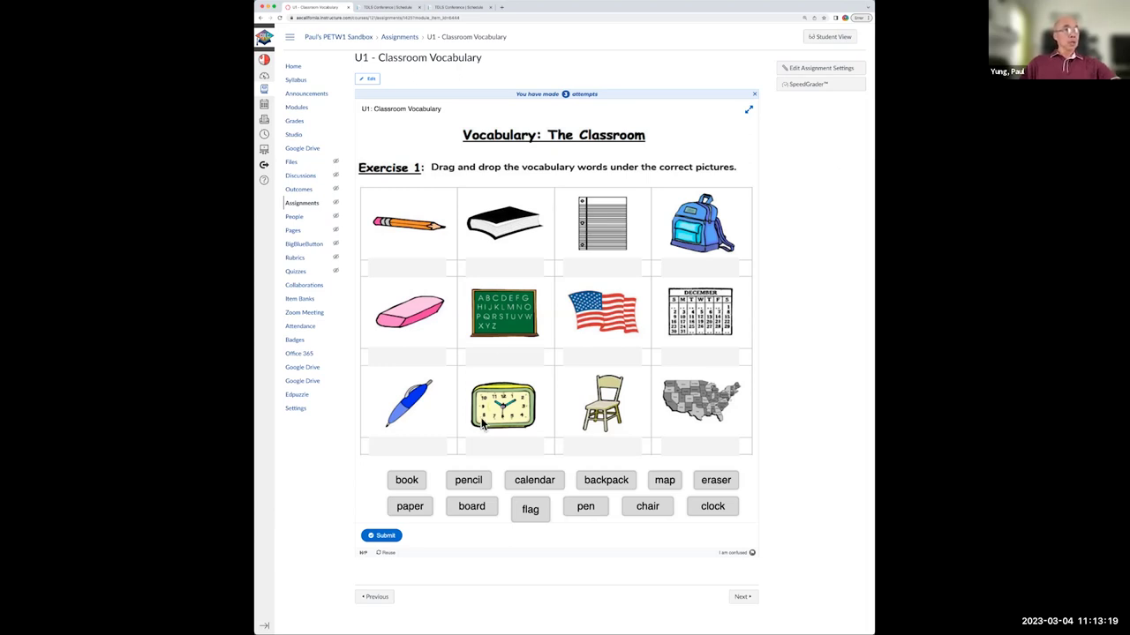
{"action": "left_click_drag", "start_coordinate": [469, 480], "coordinate": [406, 274]}
{"action": "left_click_drag", "start_coordinate": [406, 480], "coordinate": [486, 269]}
{"action": "left_click_drag", "start_coordinate": [607, 480], "coordinate": [603, 358]}
{"action": "mouse_move", "coordinate": [717, 479]}
{"action": "left_mouse_down"}
{"action": "mouse_move", "coordinate": [710, 446]}
{"action": "mouse_move", "coordinate": [685, 447]}
{"action": "mouse_move", "coordinate": [666, 472]}
{"action": "mouse_move", "coordinate": [718, 268]}
{"action": "mouse_move", "coordinate": [697, 273]}
{"action": "left_mouse_up"}
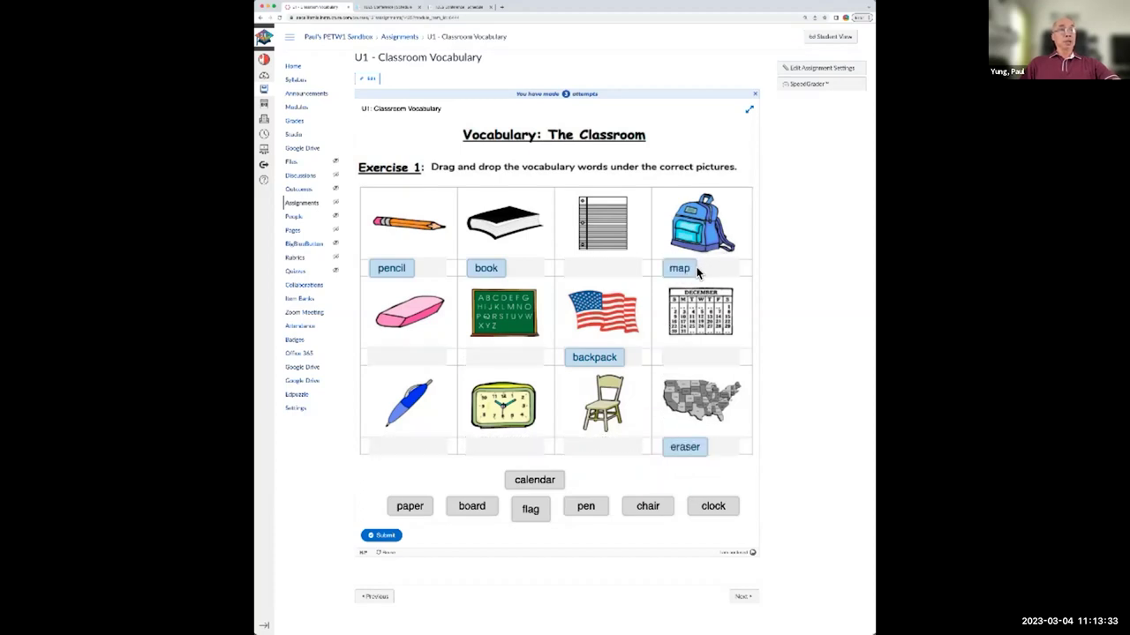
Place calendar under the clock, flag under the calendar, clock under the chair, chair under the eraser, and board, pen and paper under their own pictures
{"action": "left_click_drag", "start_coordinate": [535, 480], "coordinate": [497, 447]}
{"action": "left_click_drag", "start_coordinate": [471, 506], "coordinate": [607, 274]}
{"action": "left_click_drag", "start_coordinate": [567, 351], "coordinate": [505, 362]}
{"action": "left_click_drag", "start_coordinate": [530, 508], "coordinate": [682, 360]}
{"action": "left_click_drag", "start_coordinate": [713, 505], "coordinate": [591, 447]}
{"action": "mouse_move", "coordinate": [647, 505]}
{"action": "left_mouse_down"}
{"action": "mouse_move", "coordinate": [539, 476]}
{"action": "mouse_move", "coordinate": [395, 358]}
{"action": "left_mouse_up"}
{"action": "left_click_drag", "start_coordinate": [585, 506], "coordinate": [392, 447]}
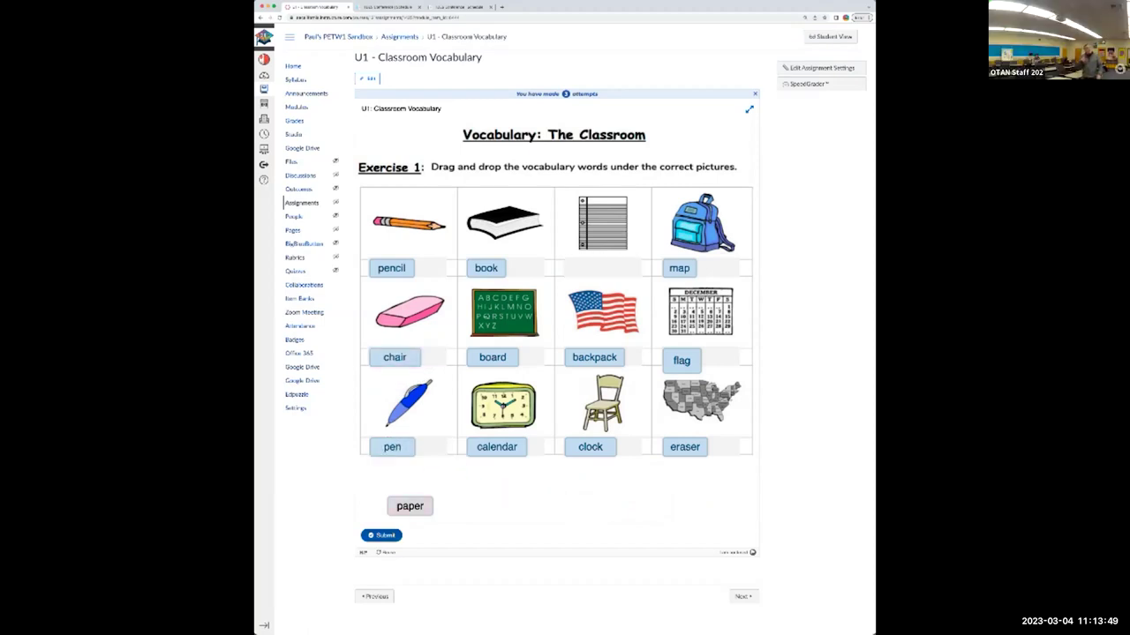
{"action": "left_click_drag", "start_coordinate": [409, 506], "coordinate": [618, 272]}
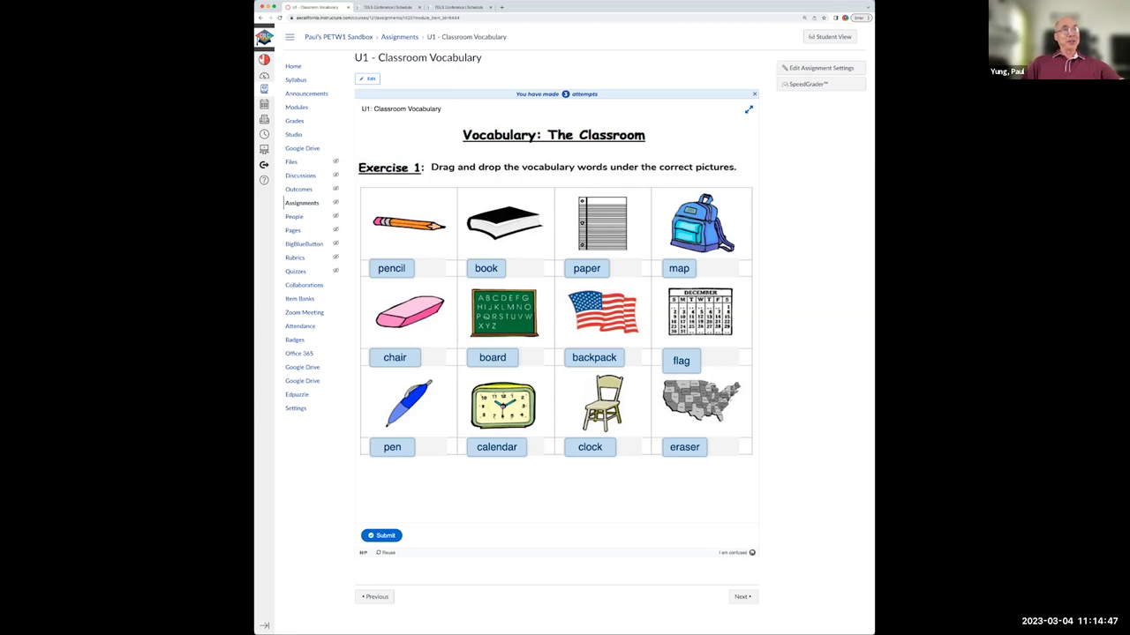
Submit the Classroom Vocabulary answers for scoring and reset the exercise for a retry
{"action": "left_click", "coordinate": [384, 535]}
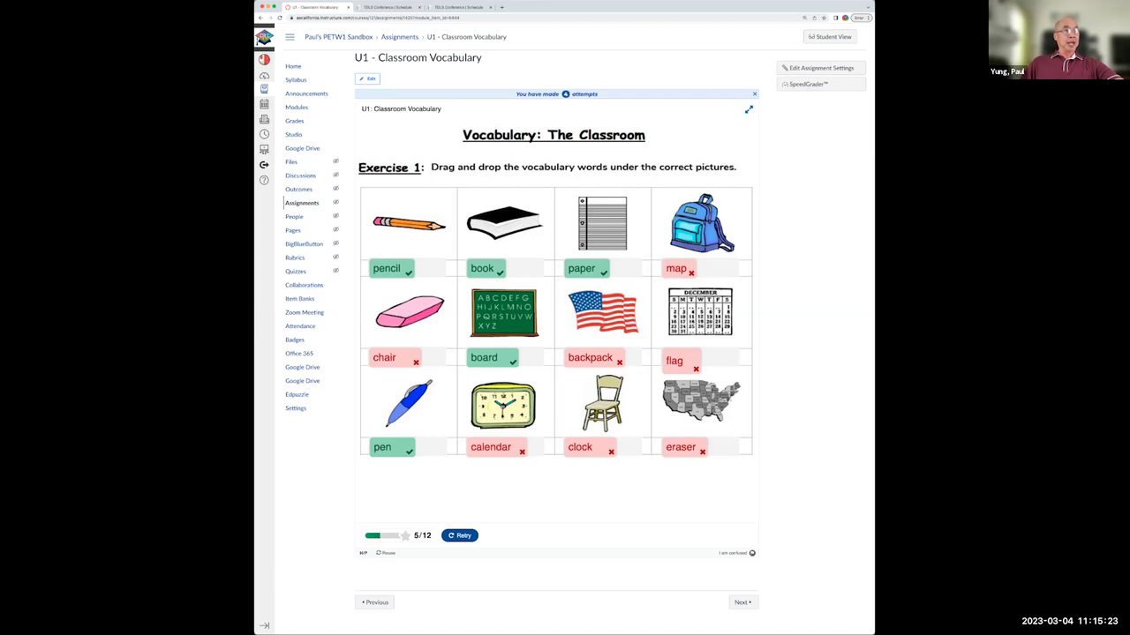
{"action": "left_click", "coordinate": [459, 535]}
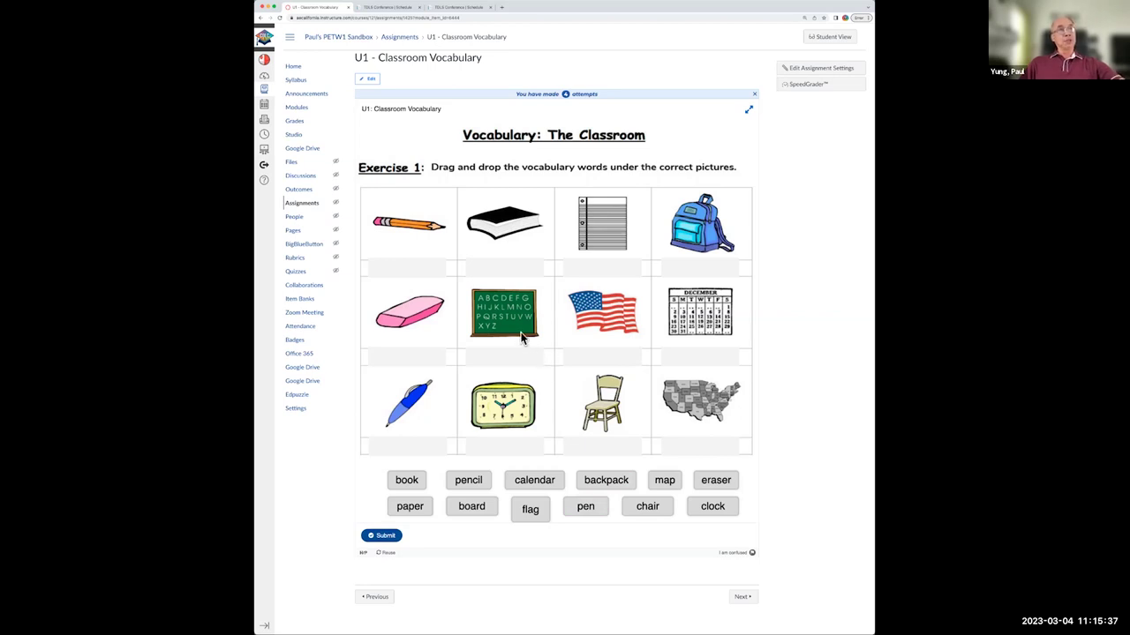
Open the U1 - It's Your Turn assignment from the course modules and play its interactive video
{"action": "left_click", "coordinate": [297, 112]}
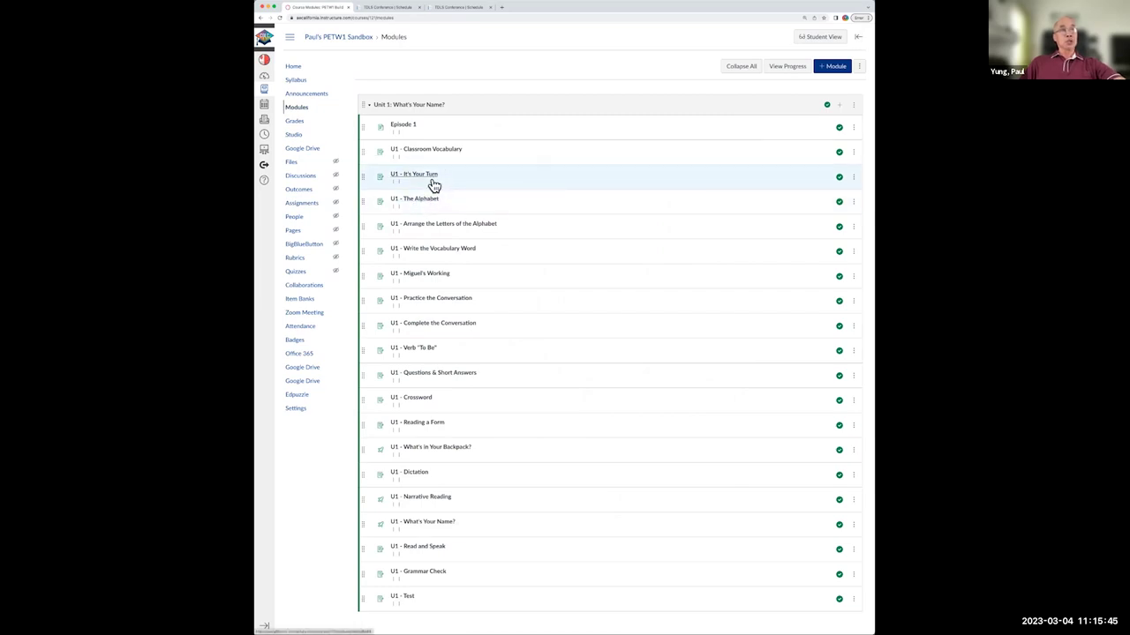
{"action": "left_click", "coordinate": [433, 179]}
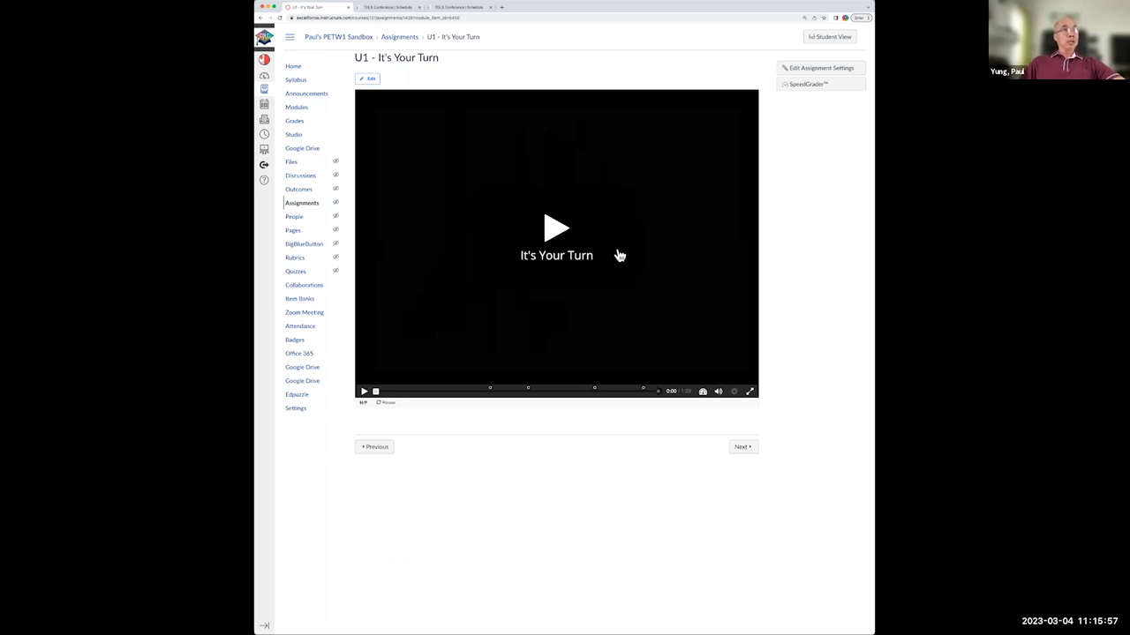
{"action": "left_click", "coordinate": [561, 233]}
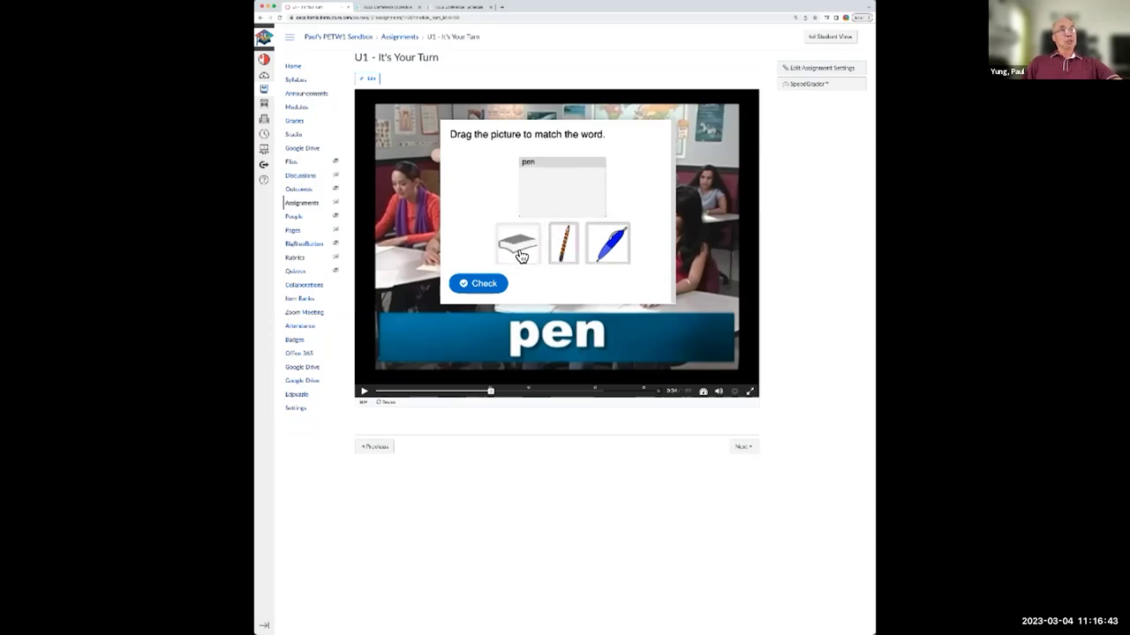
Match the pen picture to the word "pen" in the video question and check the answer
{"action": "left_click_drag", "start_coordinate": [607, 246], "coordinate": [556, 192]}
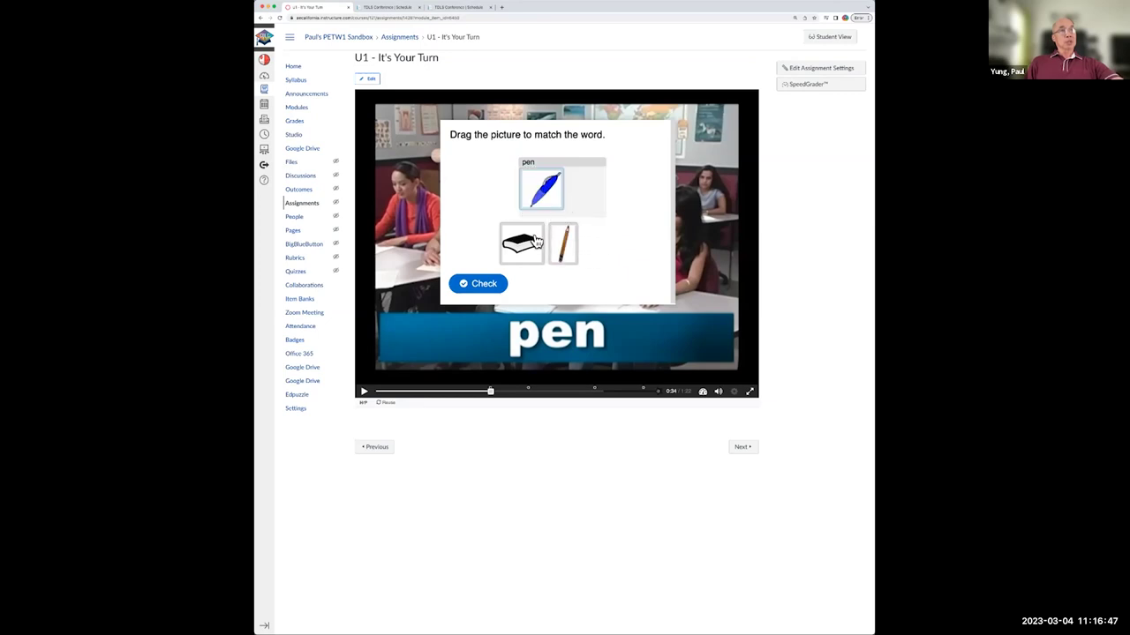
{"action": "left_click", "coordinate": [485, 284]}
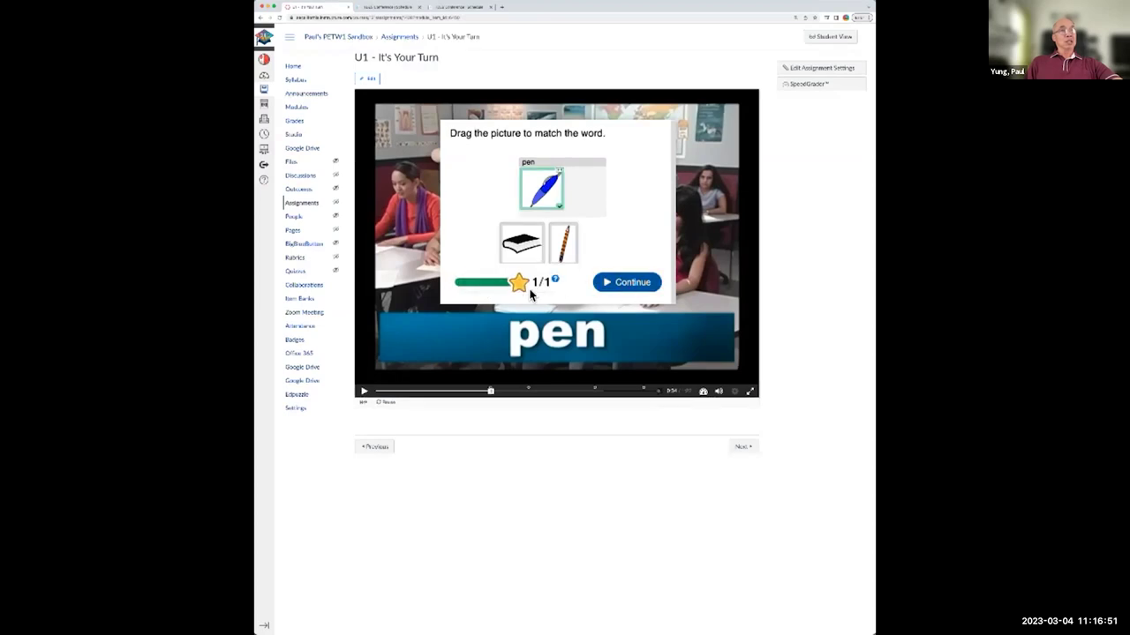